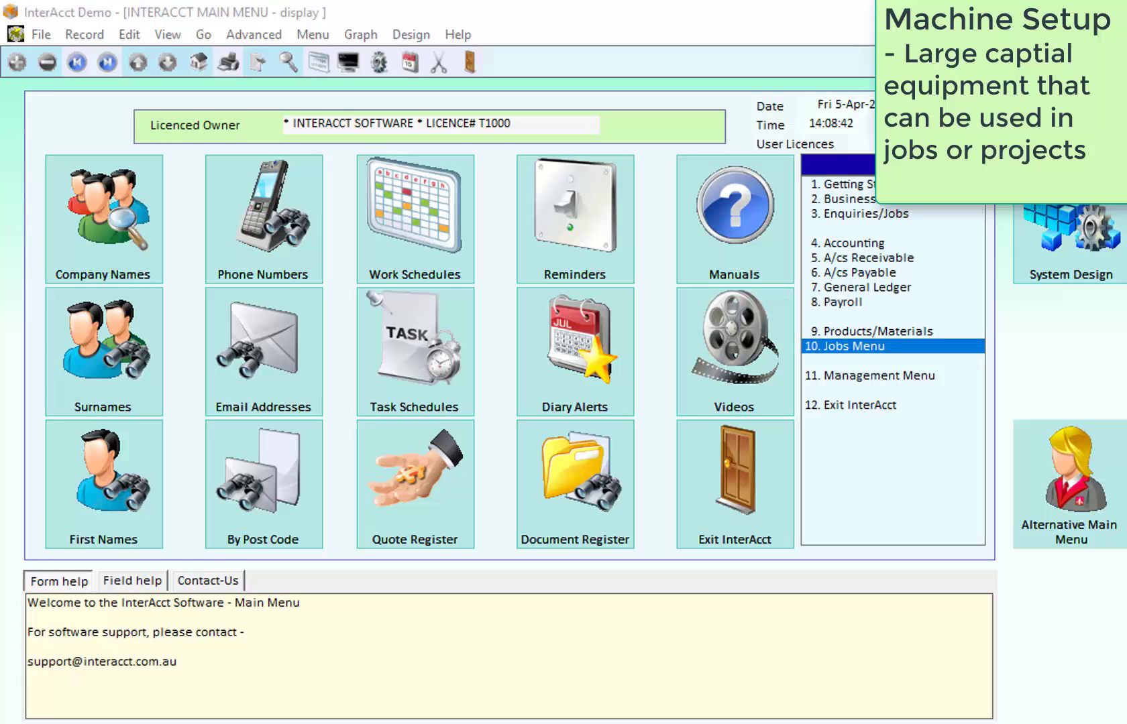
Step: Open the CAT001 machine record from the Machine - Equipment Database in the jobs area
click(852, 344)
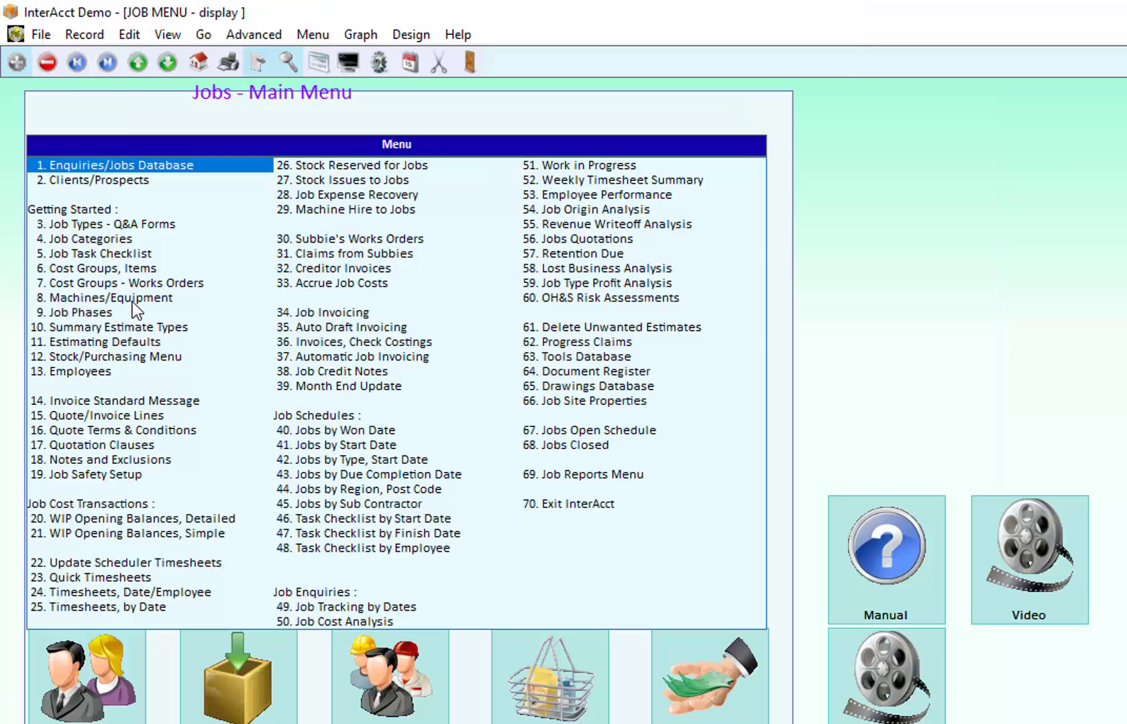
click(118, 299)
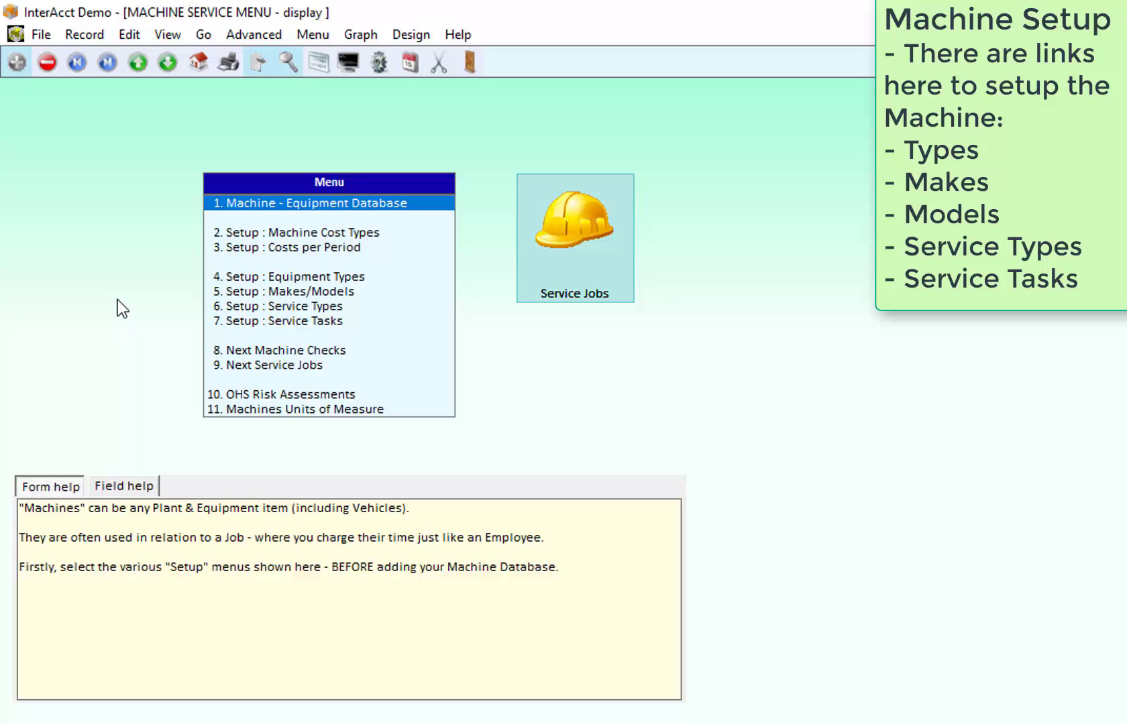
key(Return)
key(Return)
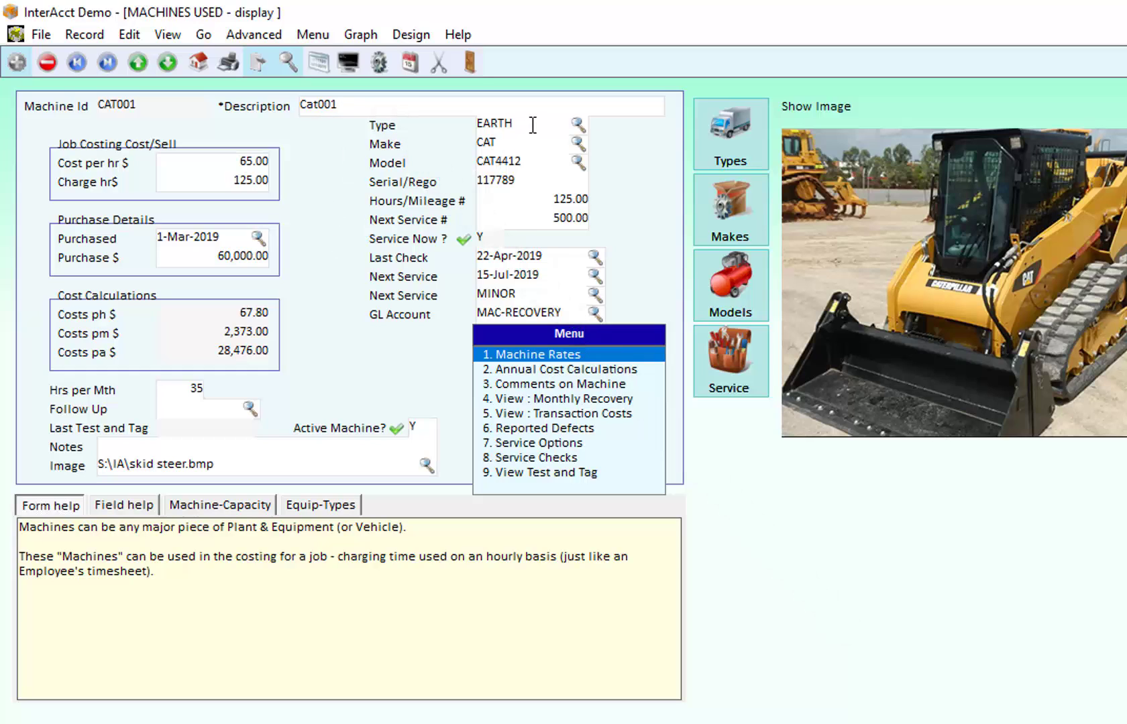
Step: Look through the available equipment types and equipment models for CAT001, keeping the current selections
click(577, 124)
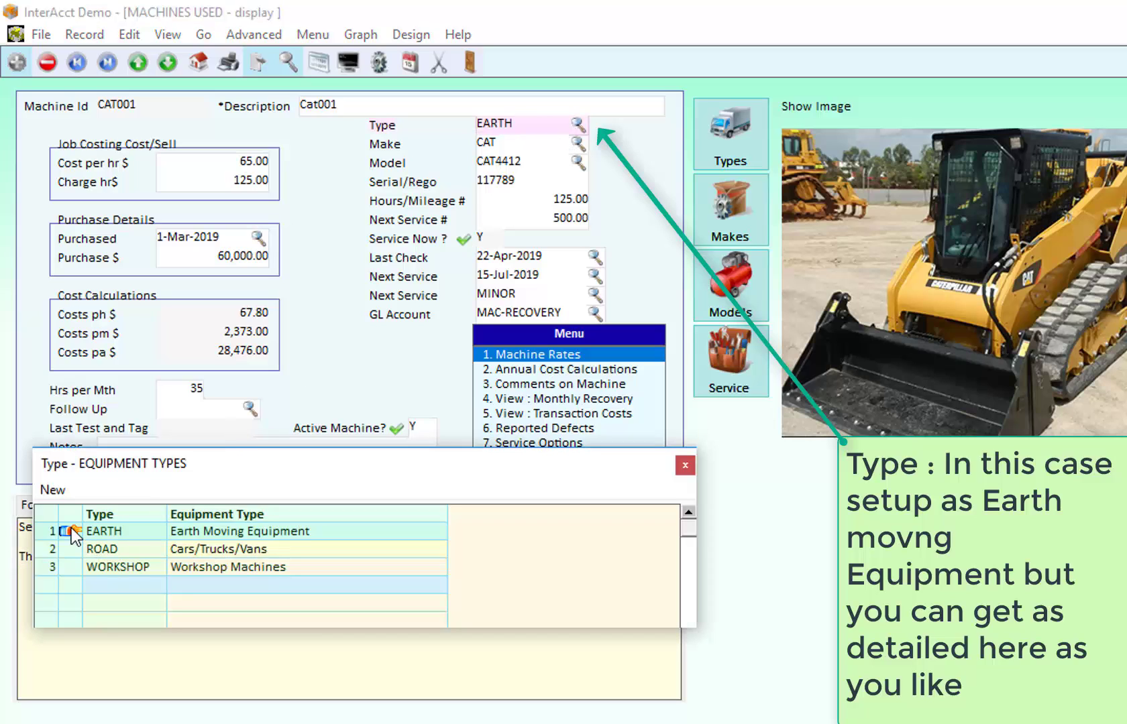
click(685, 465)
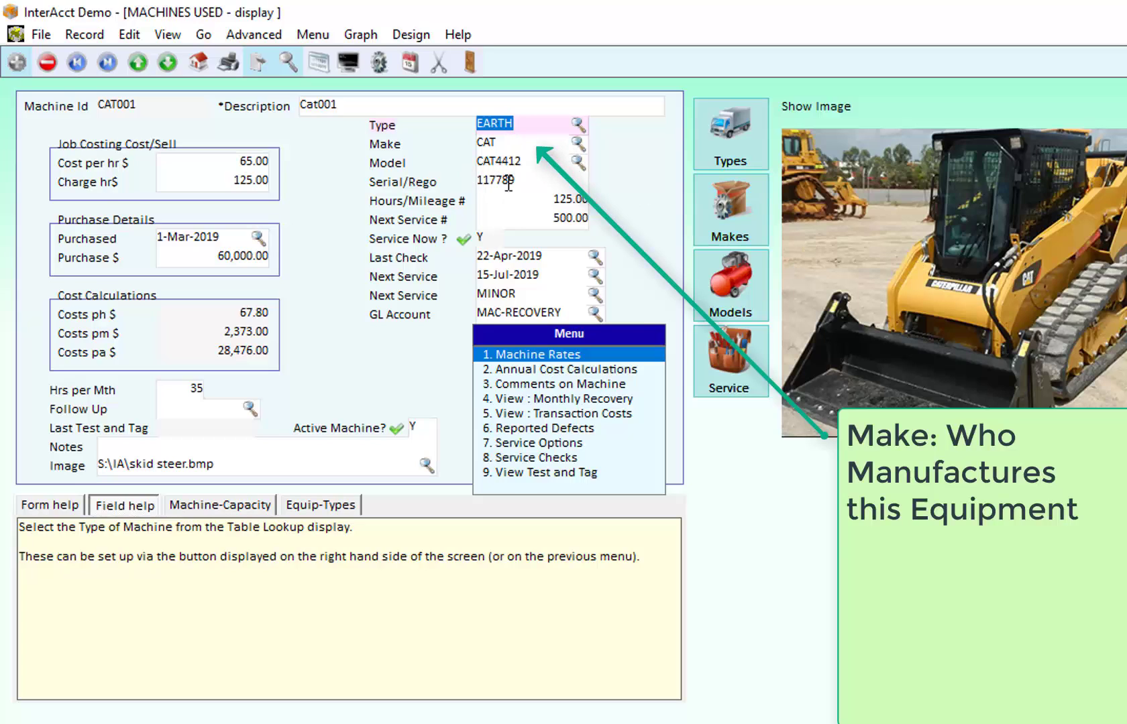
click(576, 161)
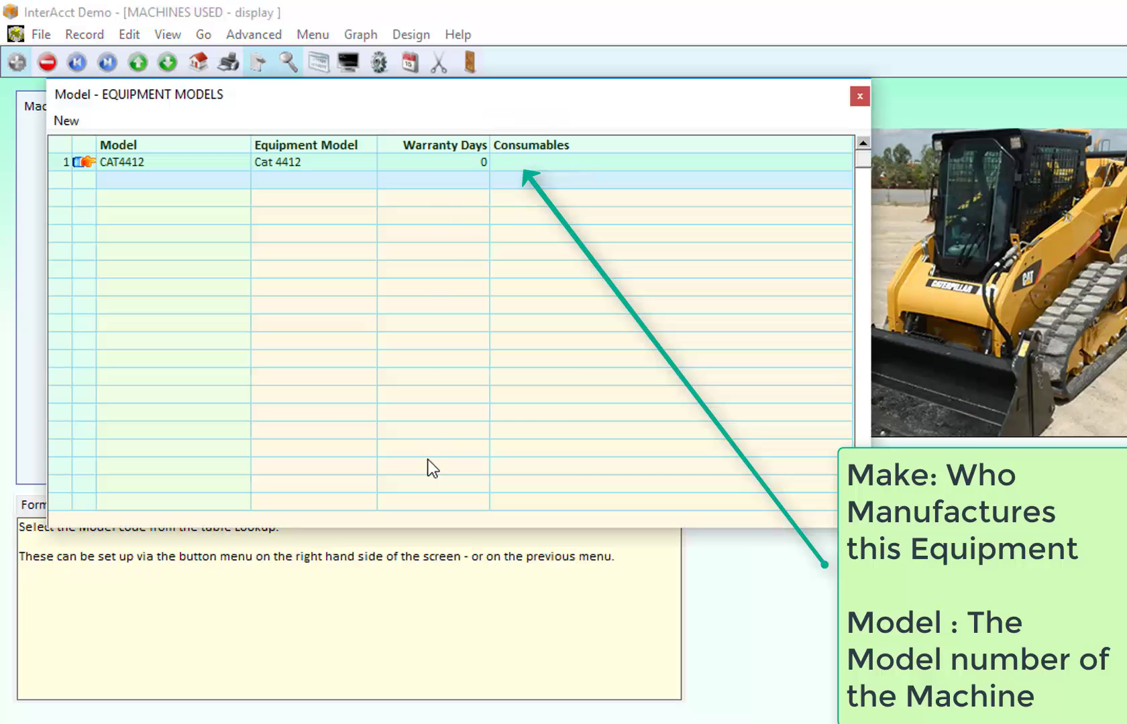
key(Escape)
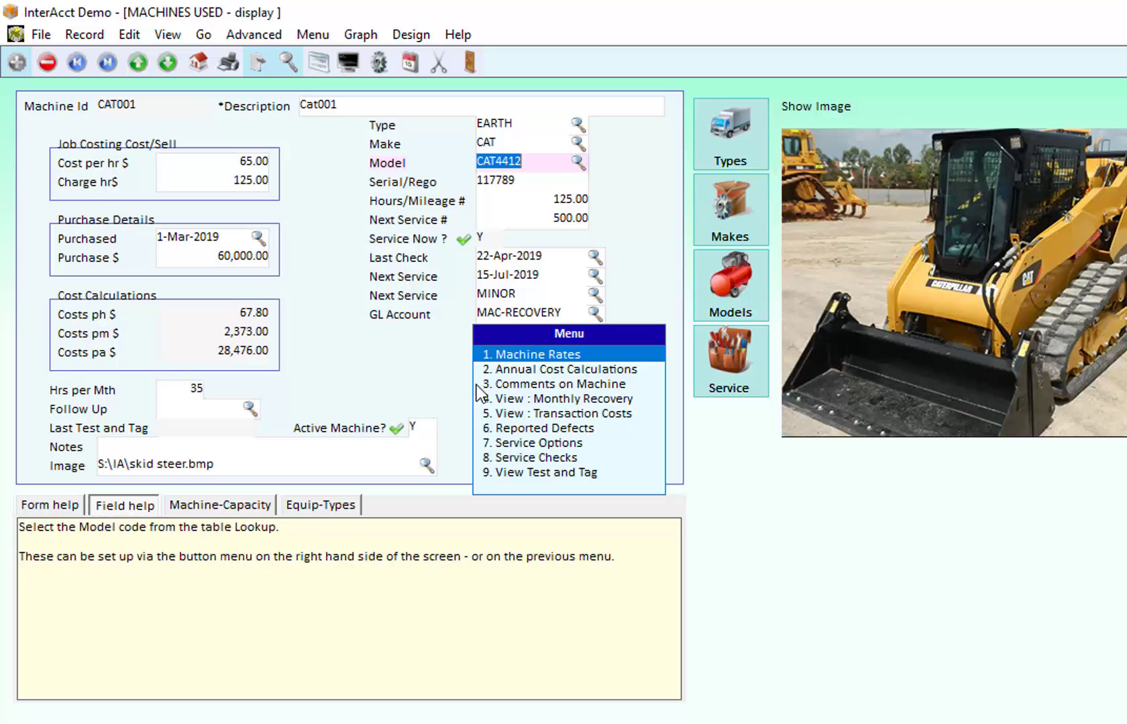
Step: Review the machine's annual cost calculations, moving the list aside to compare it with the hourly cost and charge rates
click(515, 377)
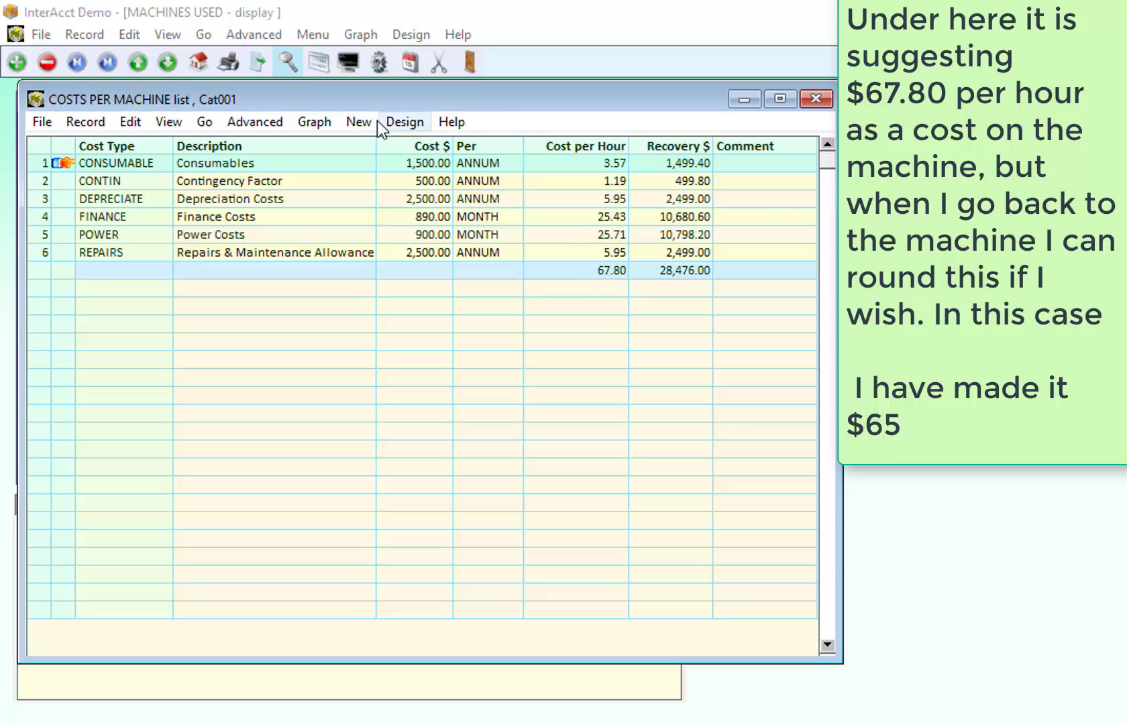
drag(349, 96, 686, 200)
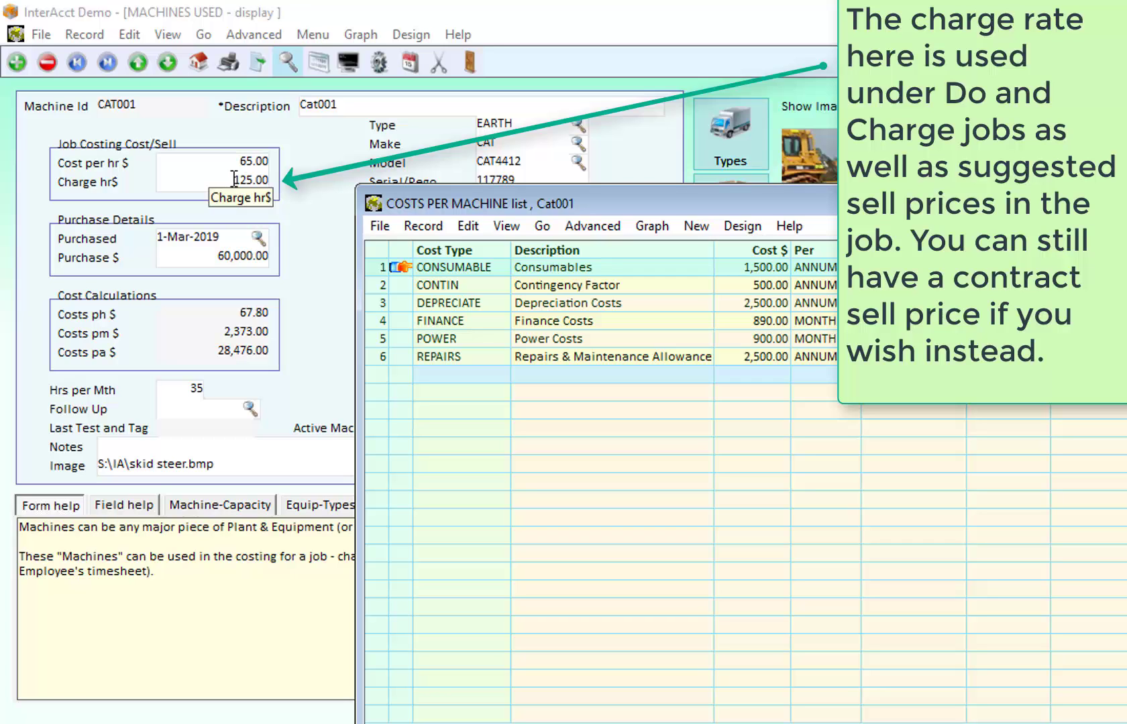
click(1107, 204)
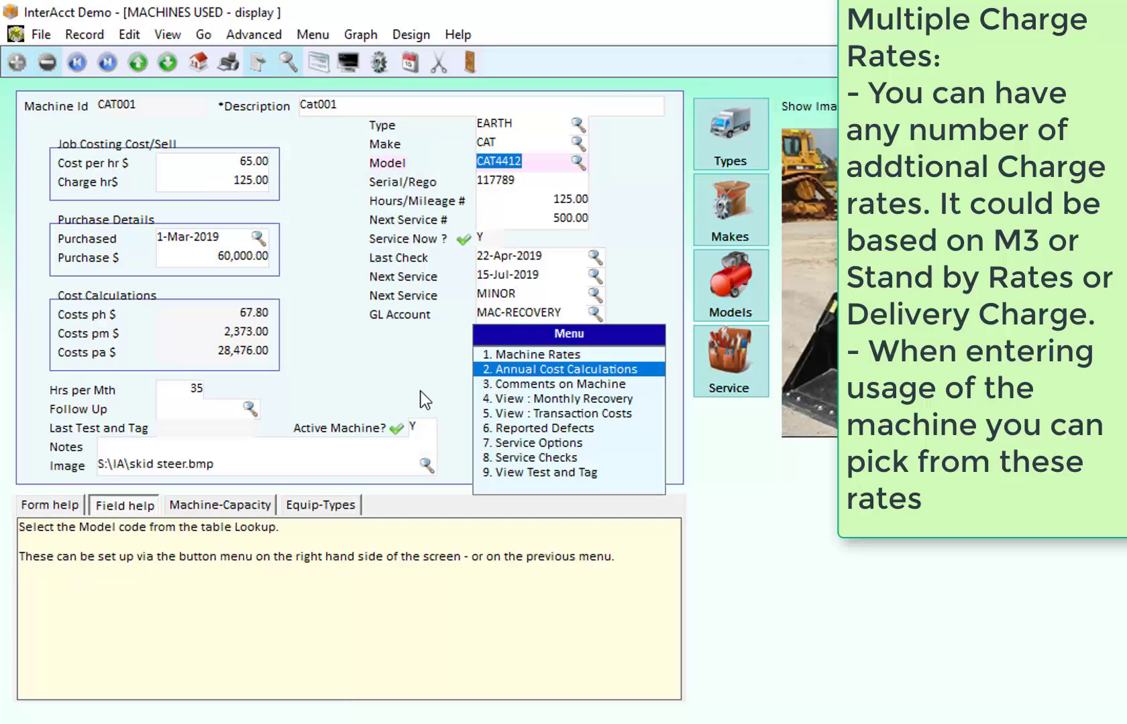
Step: Review the cost and sell rates per unit of measure for CAT001, moving the list clear of the machine record
click(545, 352)
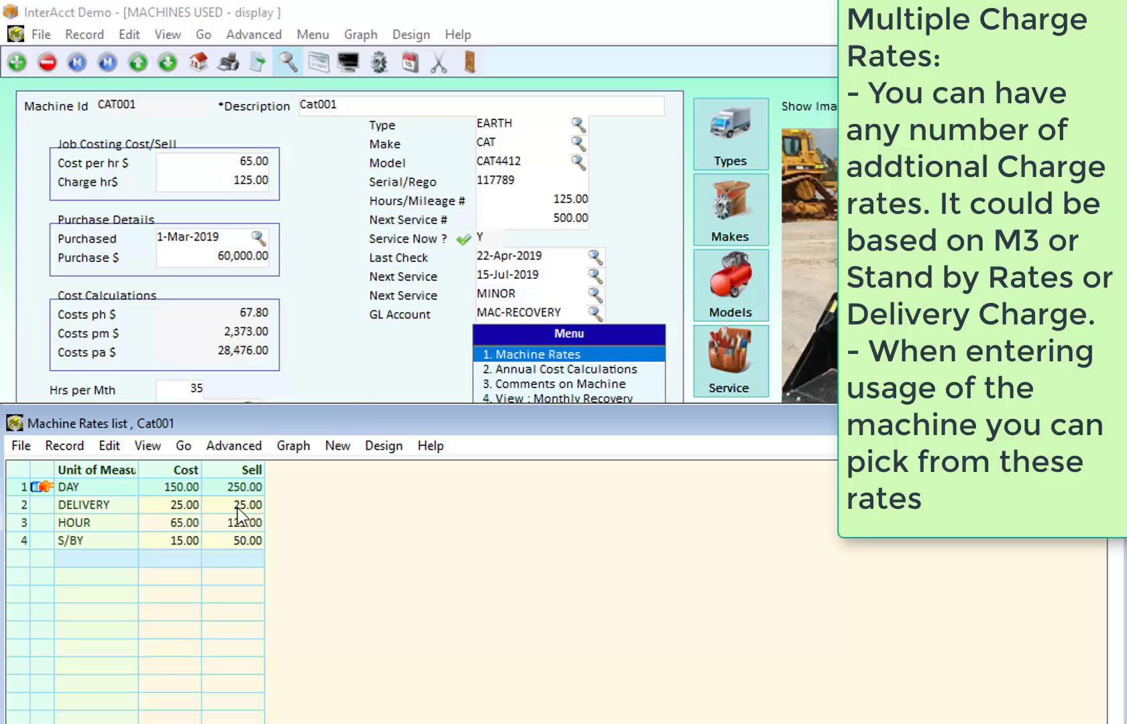
drag(252, 425, 874, 477)
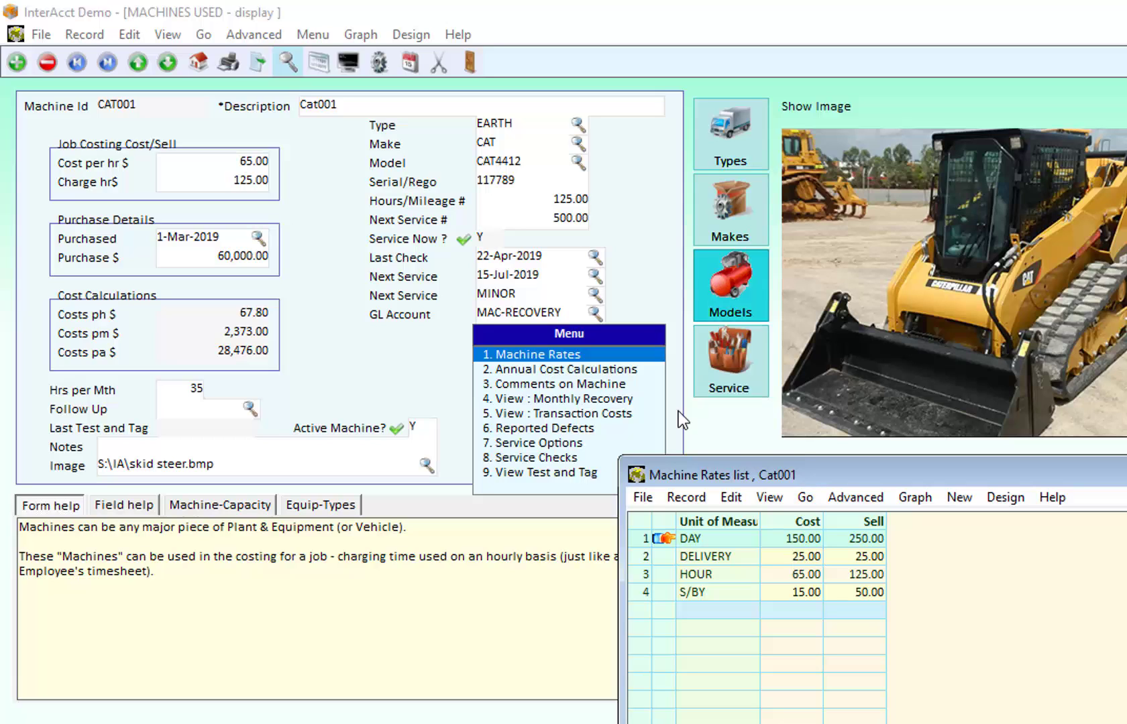
double_click(637, 469)
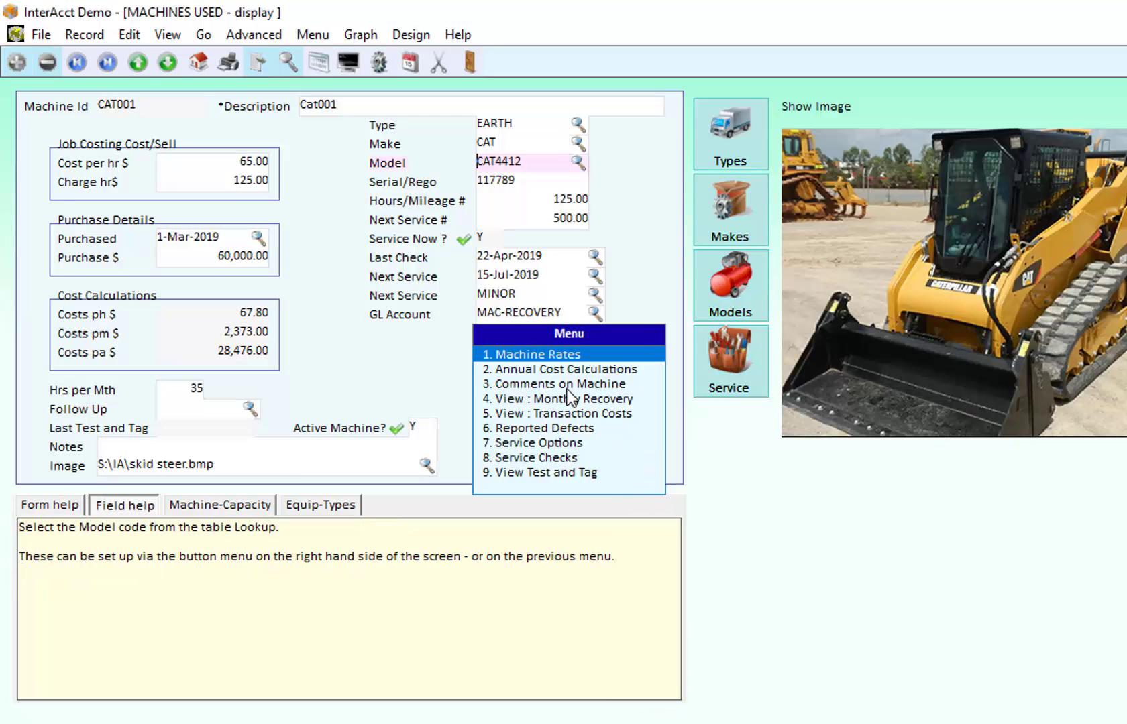
Step: Read the comments on the machine and examine its monthly recovery figures
click(567, 384)
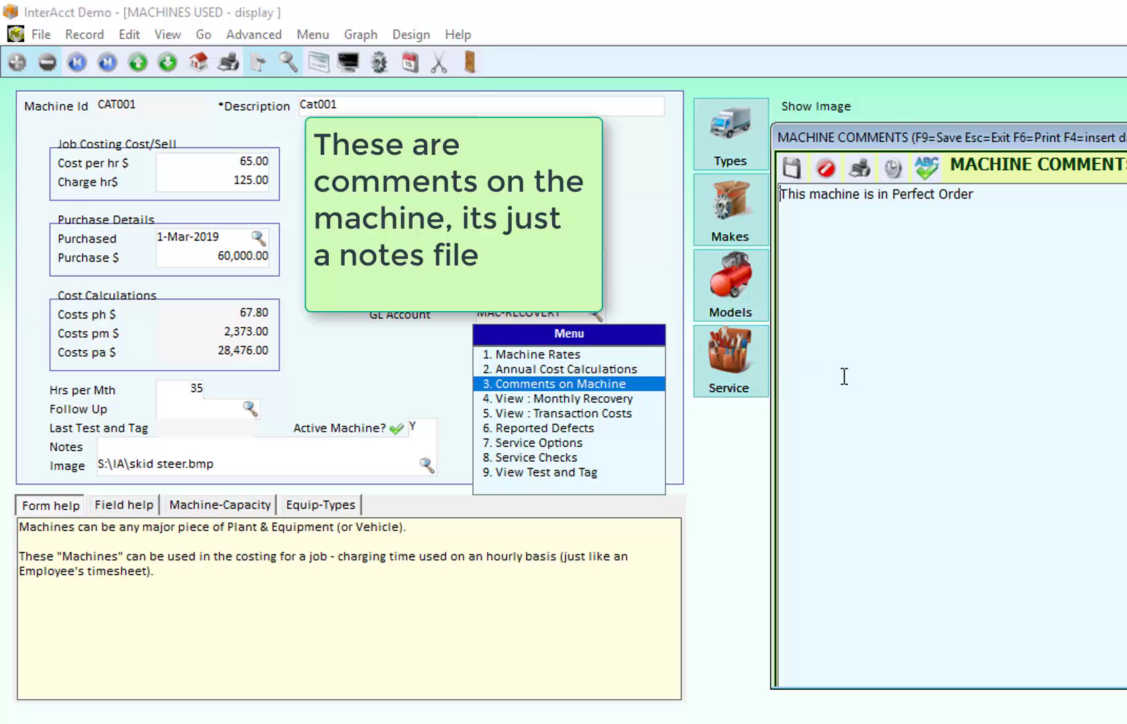
click(619, 399)
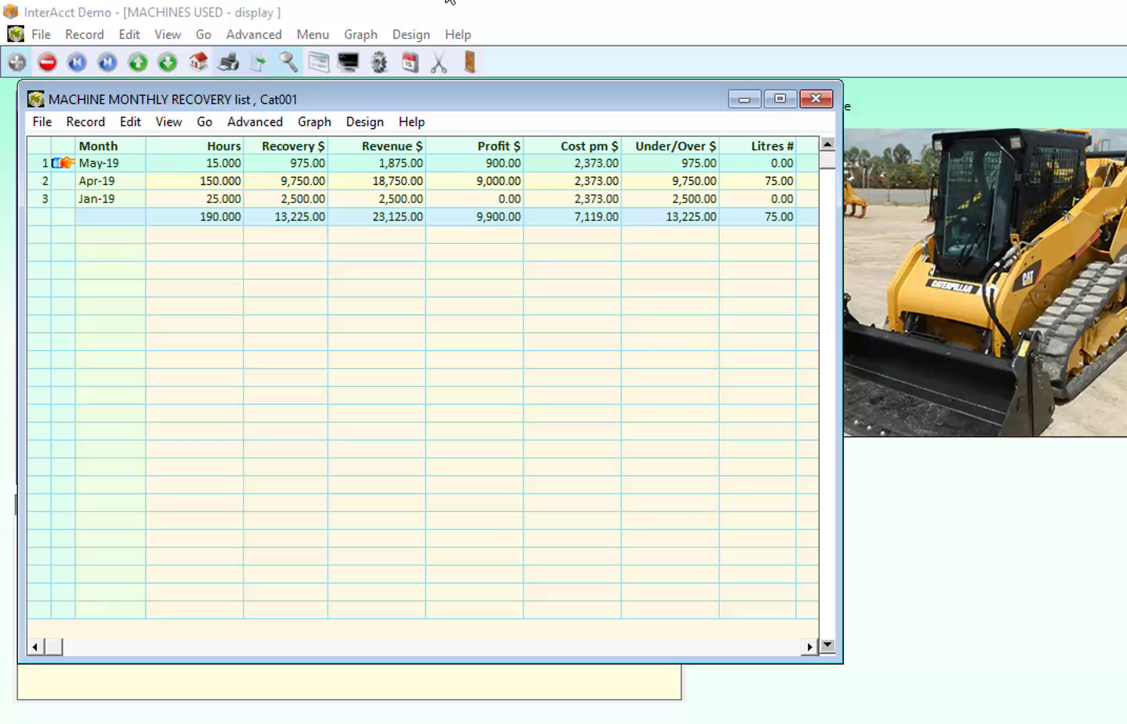
click(814, 99)
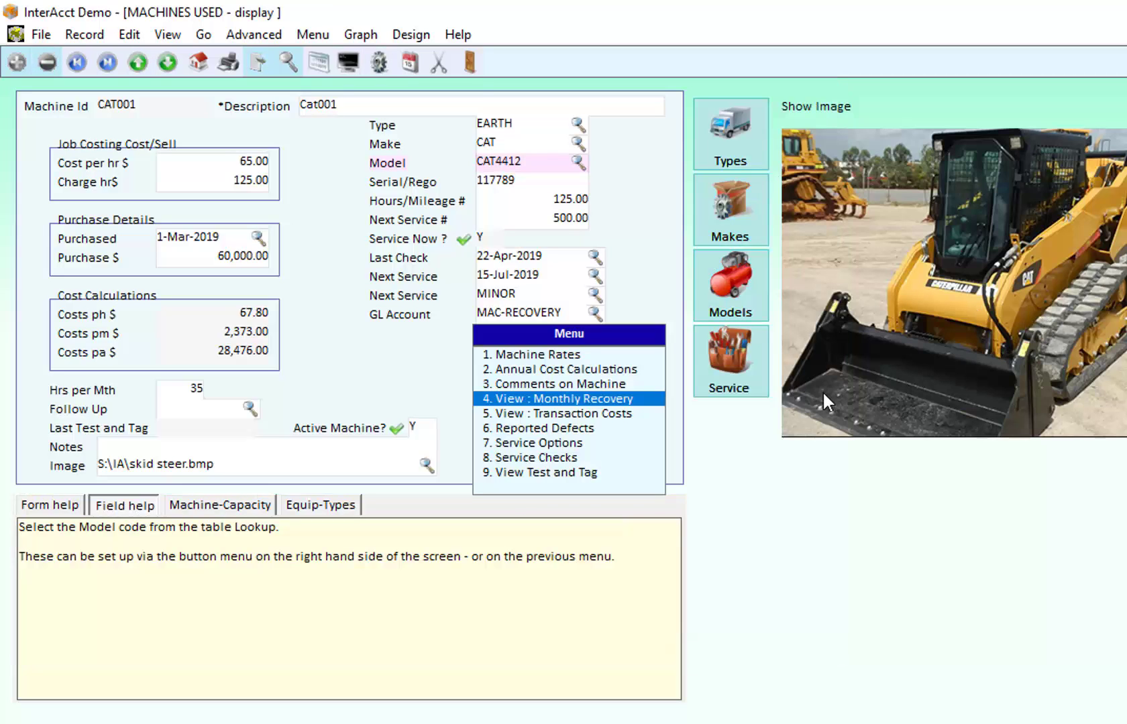
Step: Examine the machine's transaction costs, enlarging the list so the full narration can be read
click(596, 413)
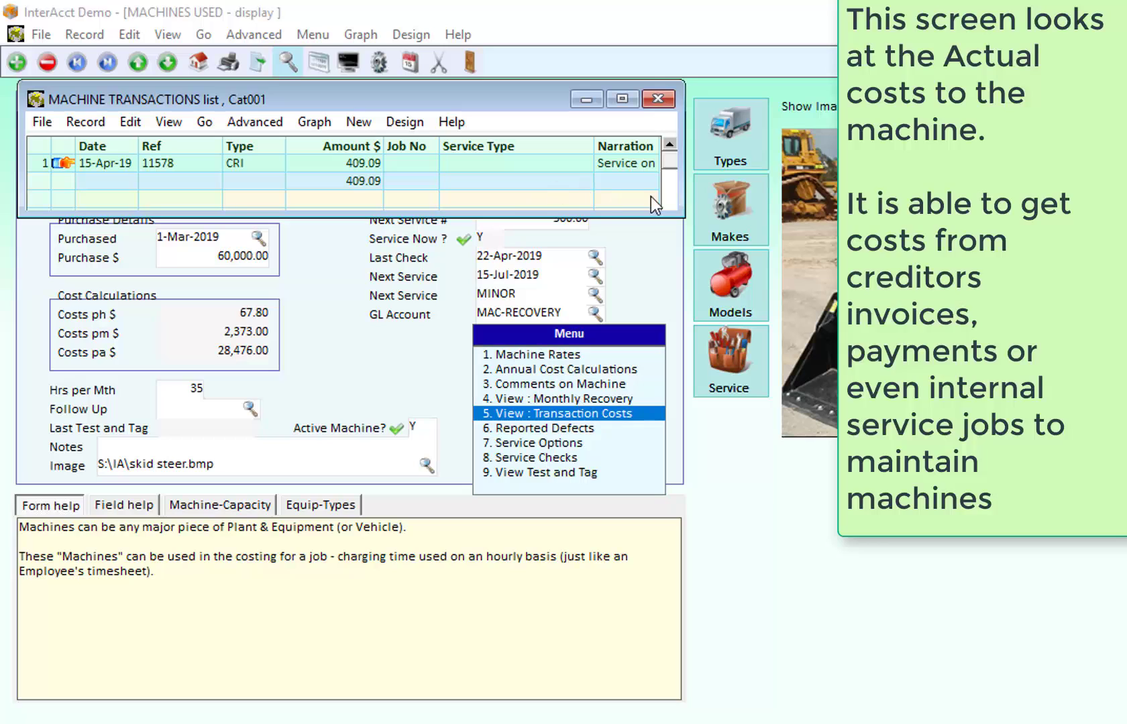
drag(678, 213, 846, 365)
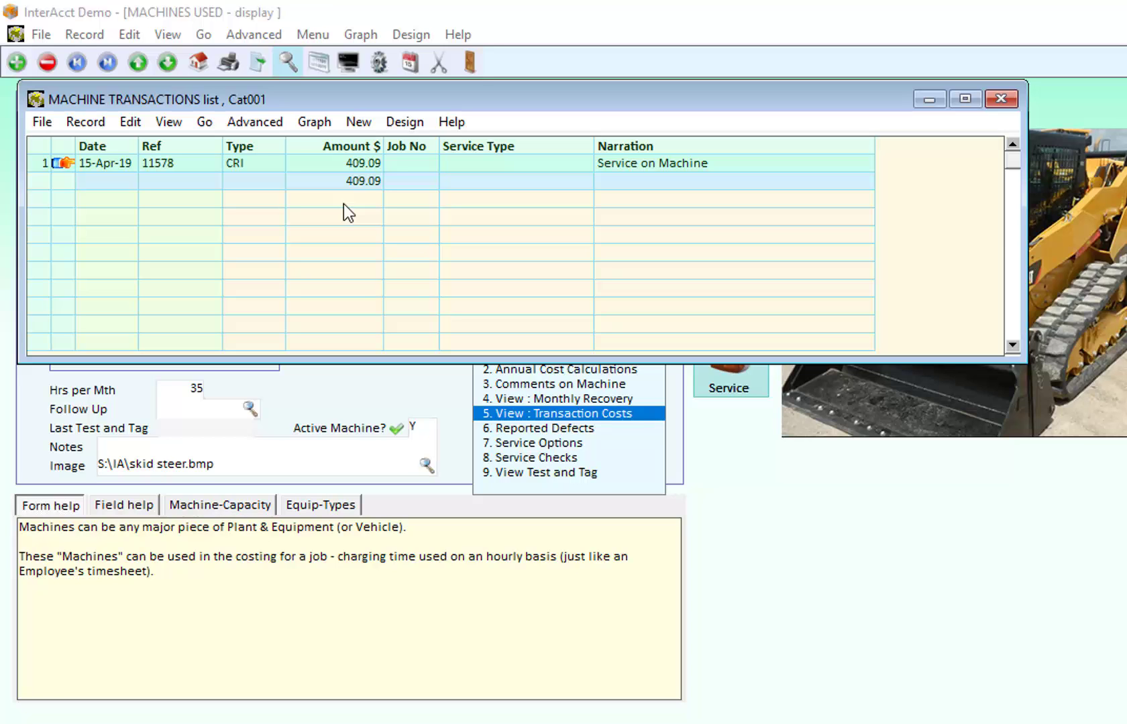
click(1000, 98)
Step: Inspect the TRACK OFF entry among the machine's reported defects, including its dates and damage image
click(560, 430)
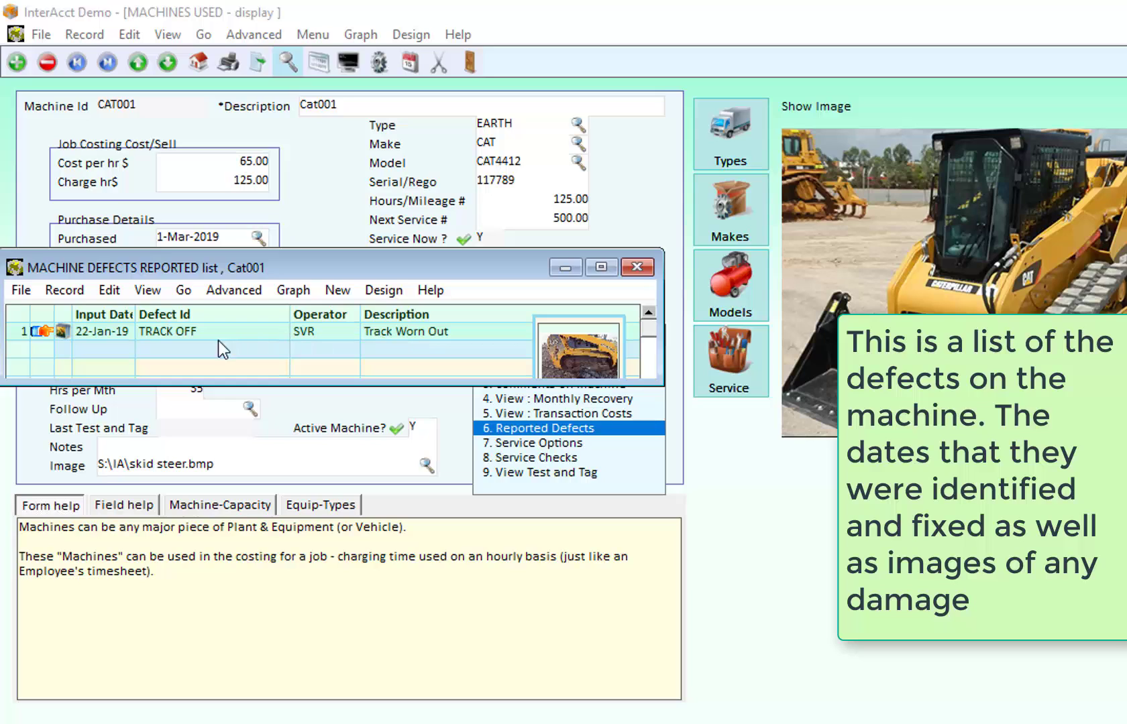
click(42, 330)
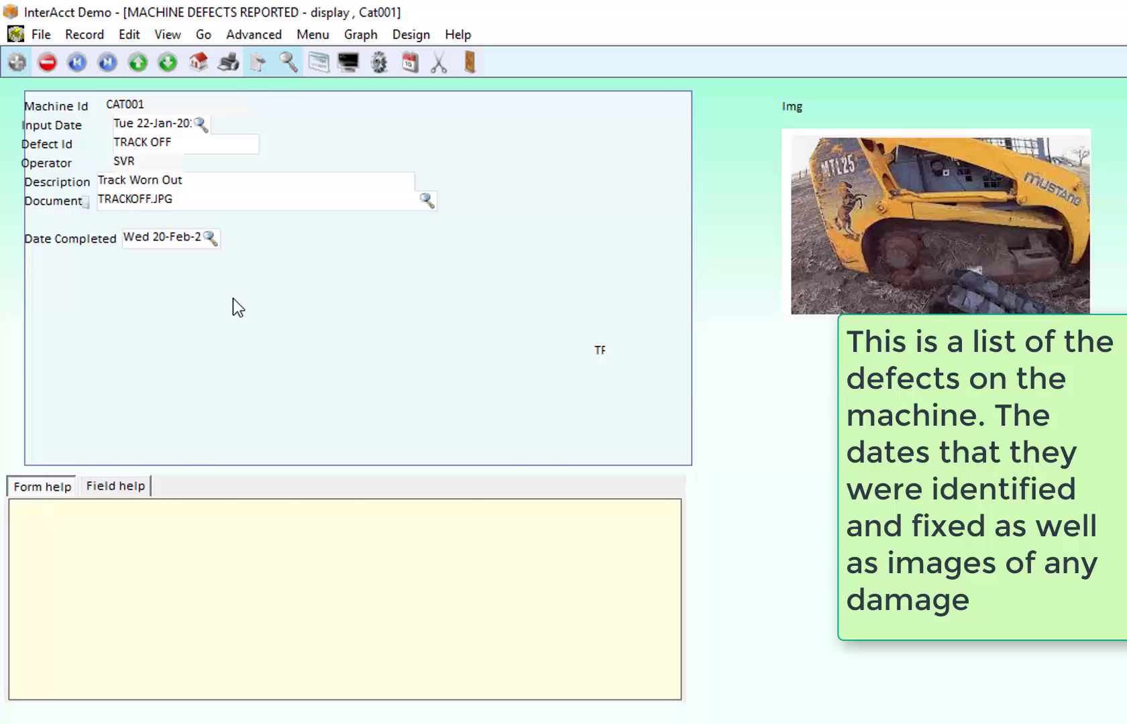
key(Escape)
key(Escape)
Step: Check the machine's service options and inspect the details of its 22-Apr-19 service check
click(554, 442)
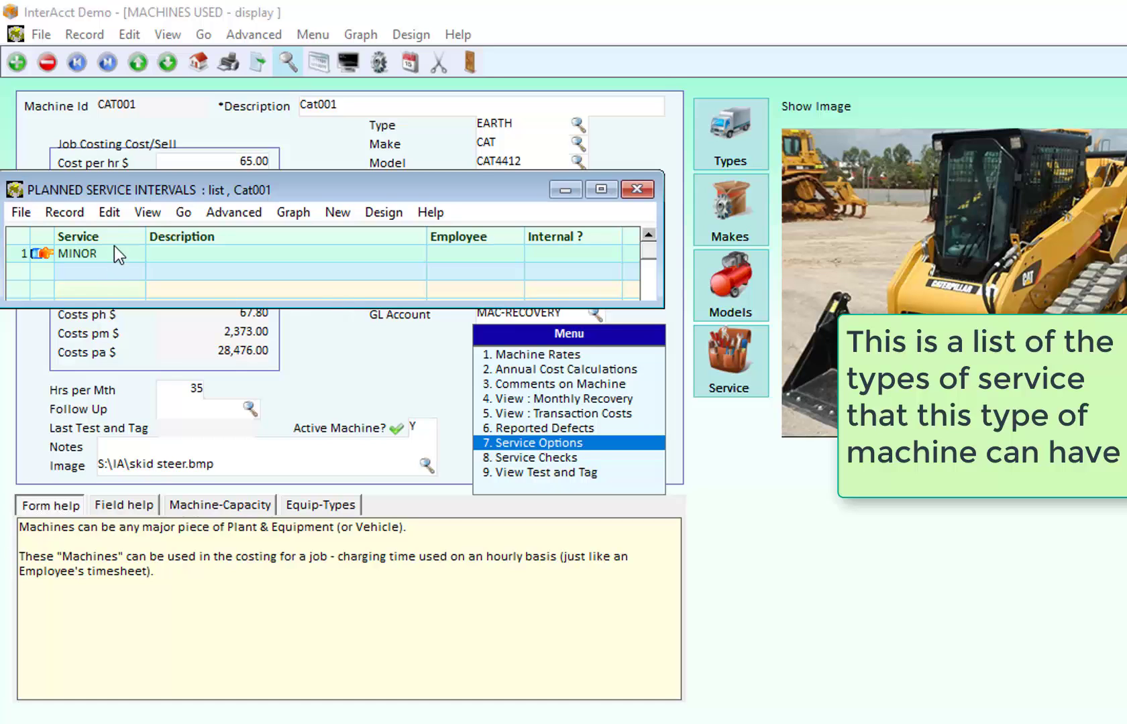
click(562, 458)
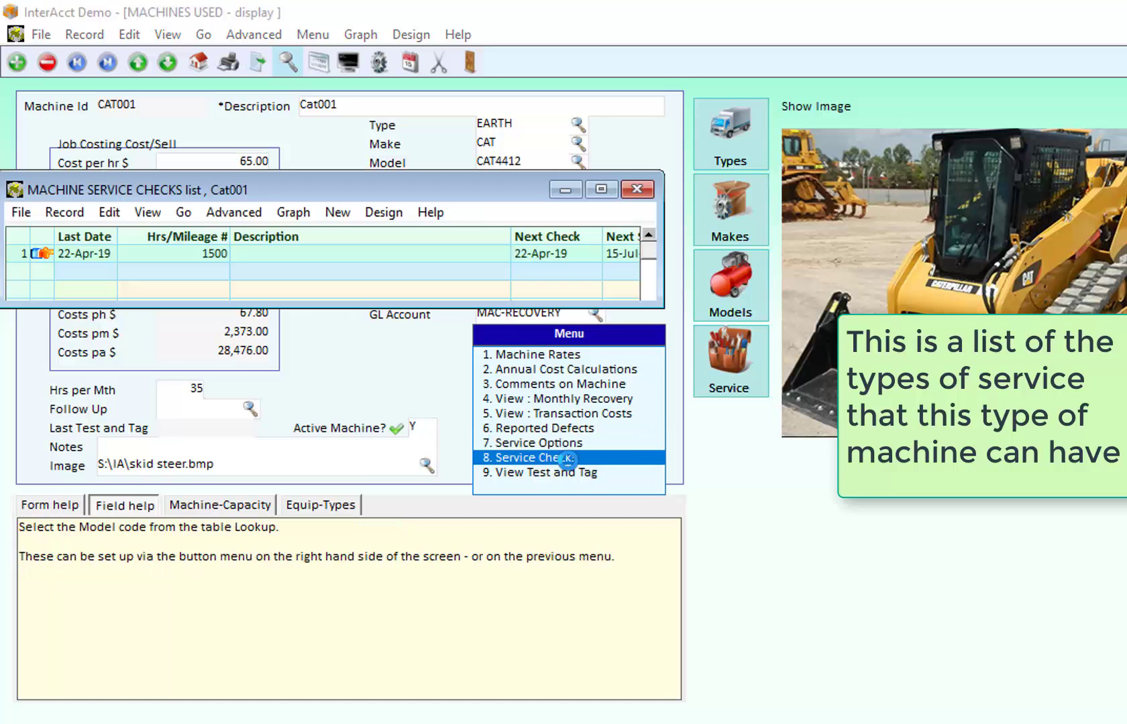
double_click(40, 251)
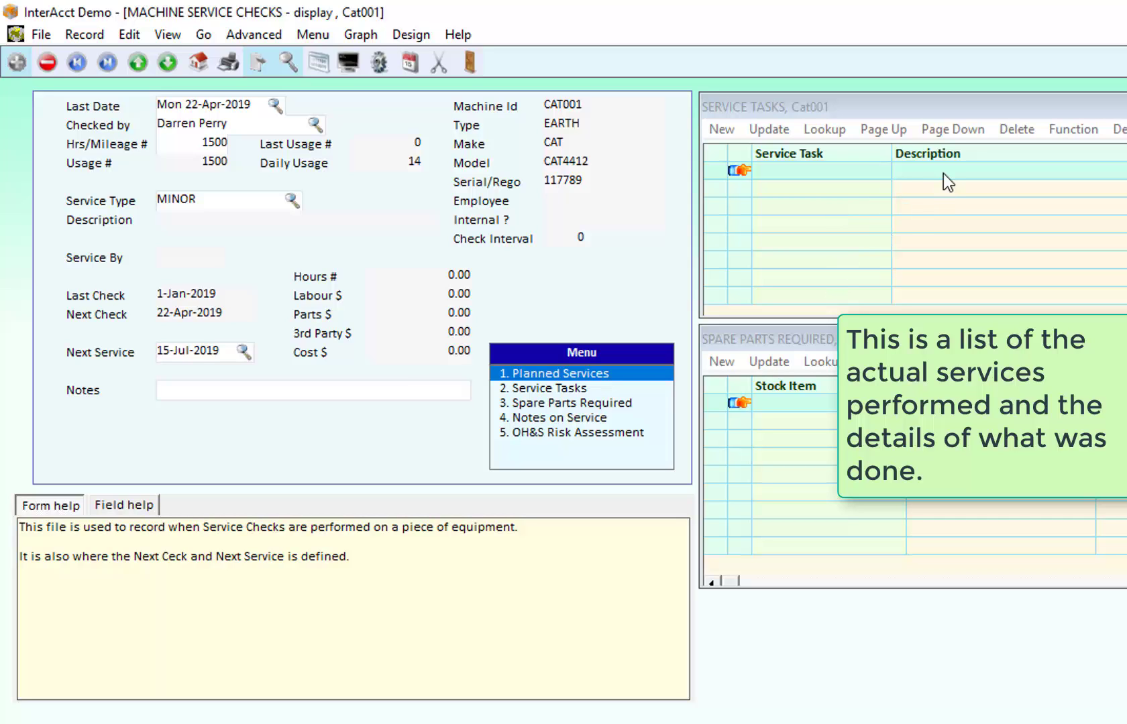
key(Escape)
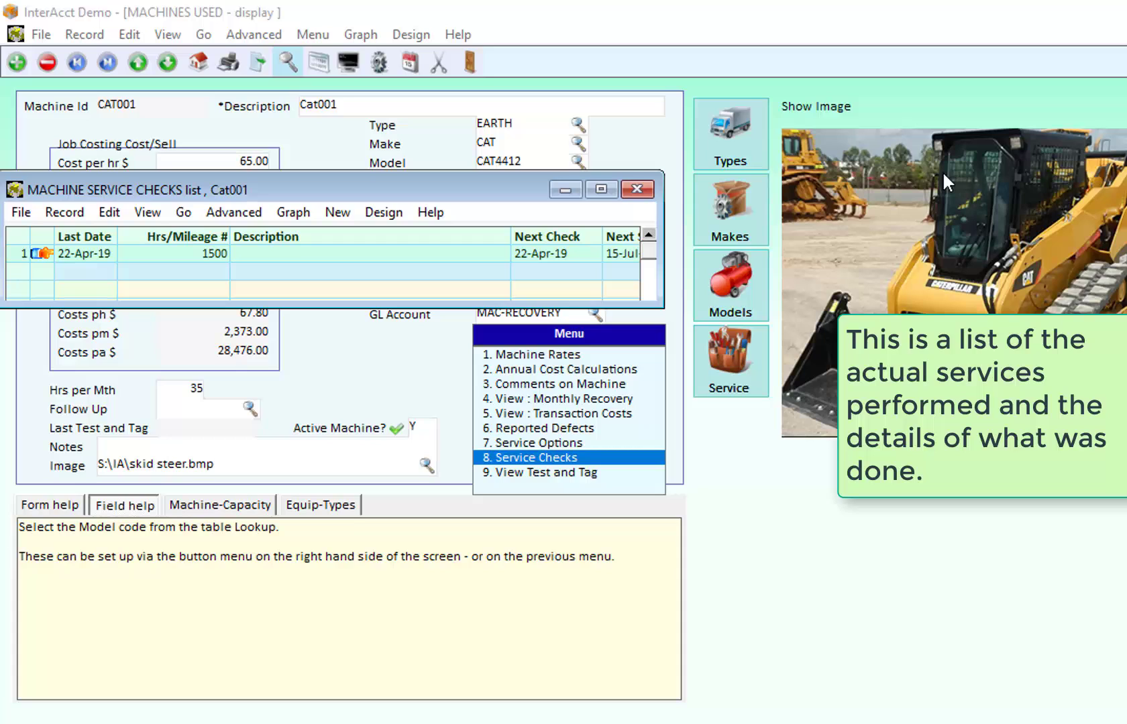
key(Escape)
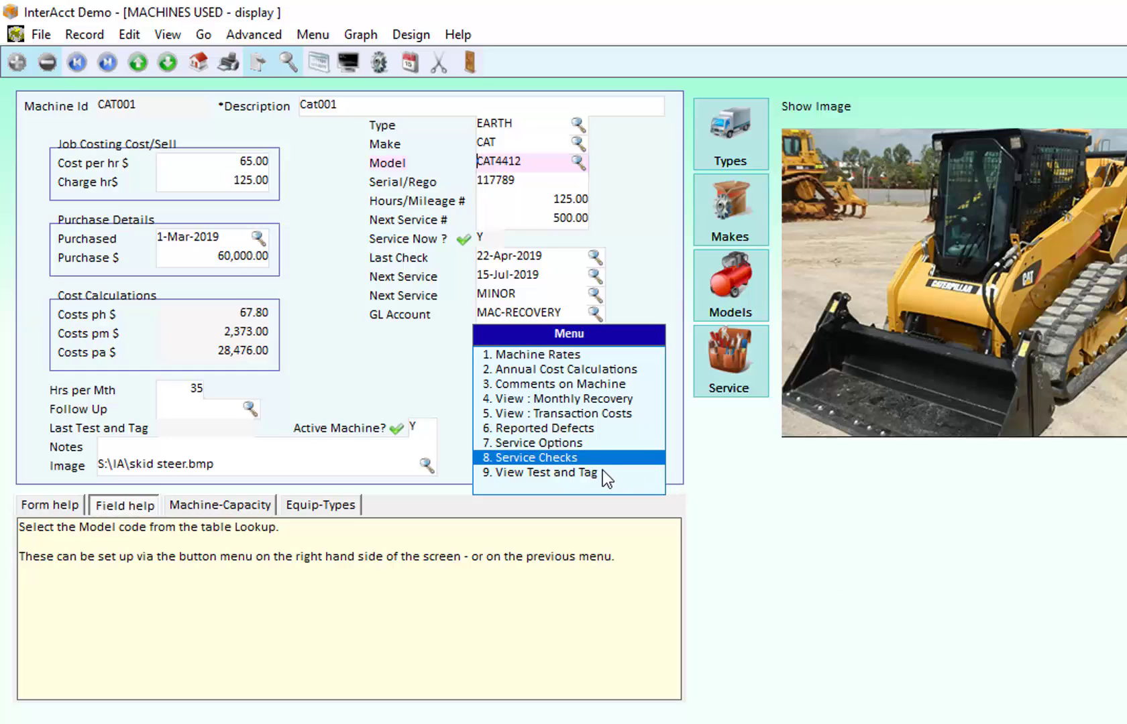
Step: View the test and tag list for CAT001 and return to the machine record
click(602, 470)
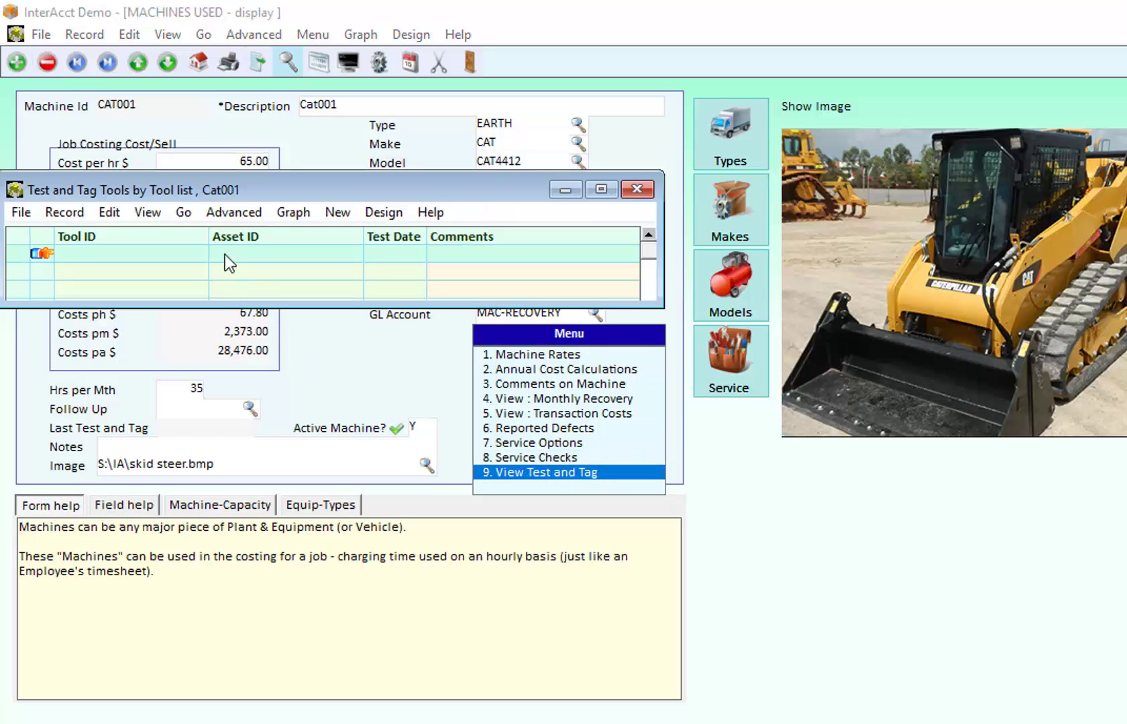
click(636, 189)
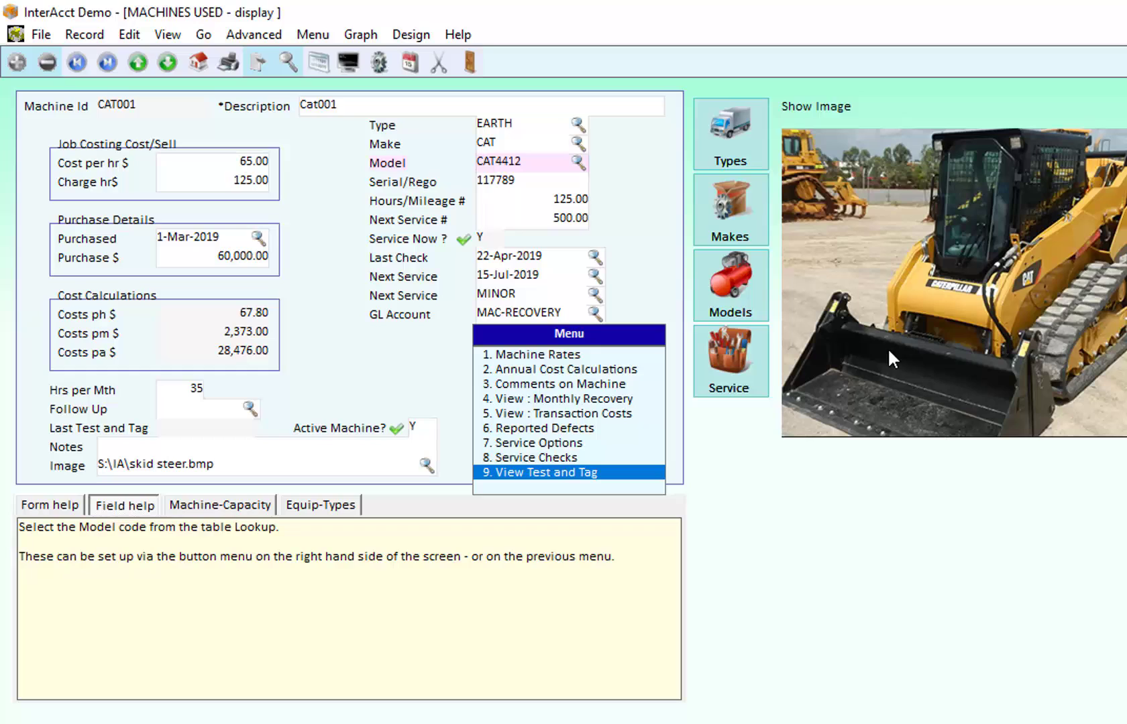